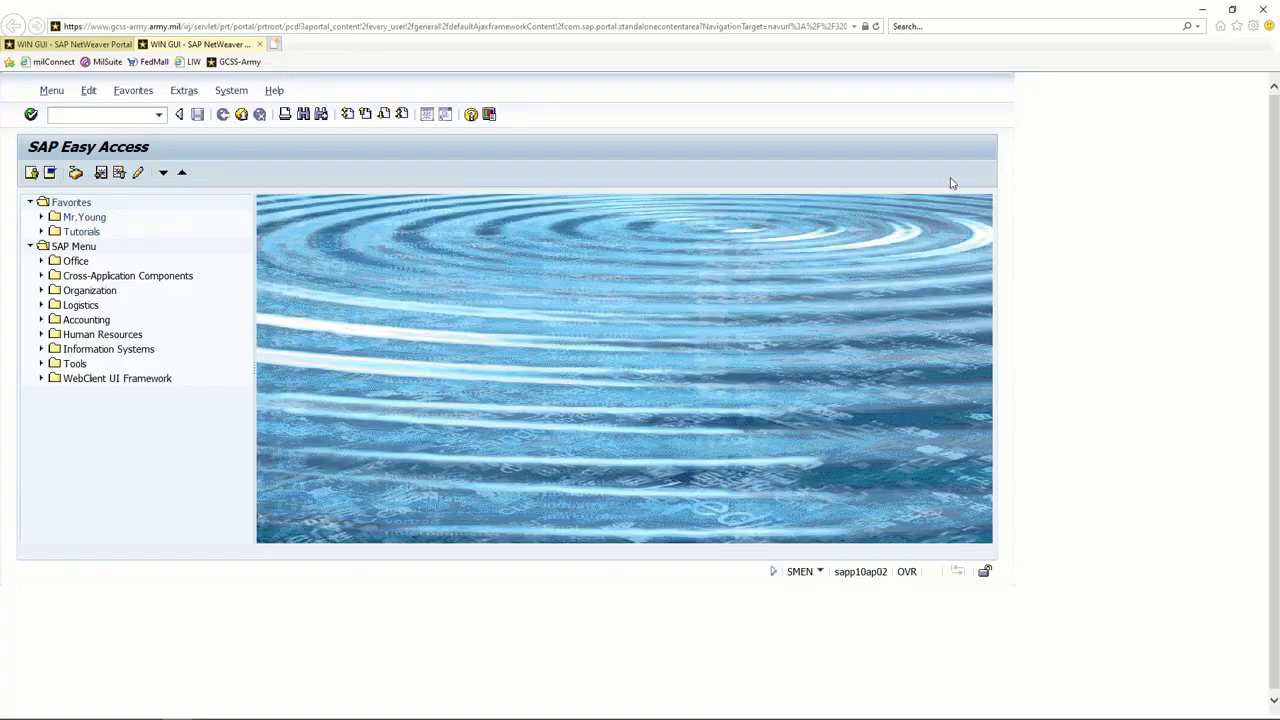
Run transaction MI21, Print Physical Inventory Document, from the recent transaction codes.
{"action": "left_click", "coordinate": [158, 114]}
{"action": "left_click", "coordinate": [75, 130]}
{"action": "left_click", "coordinate": [31, 115]}
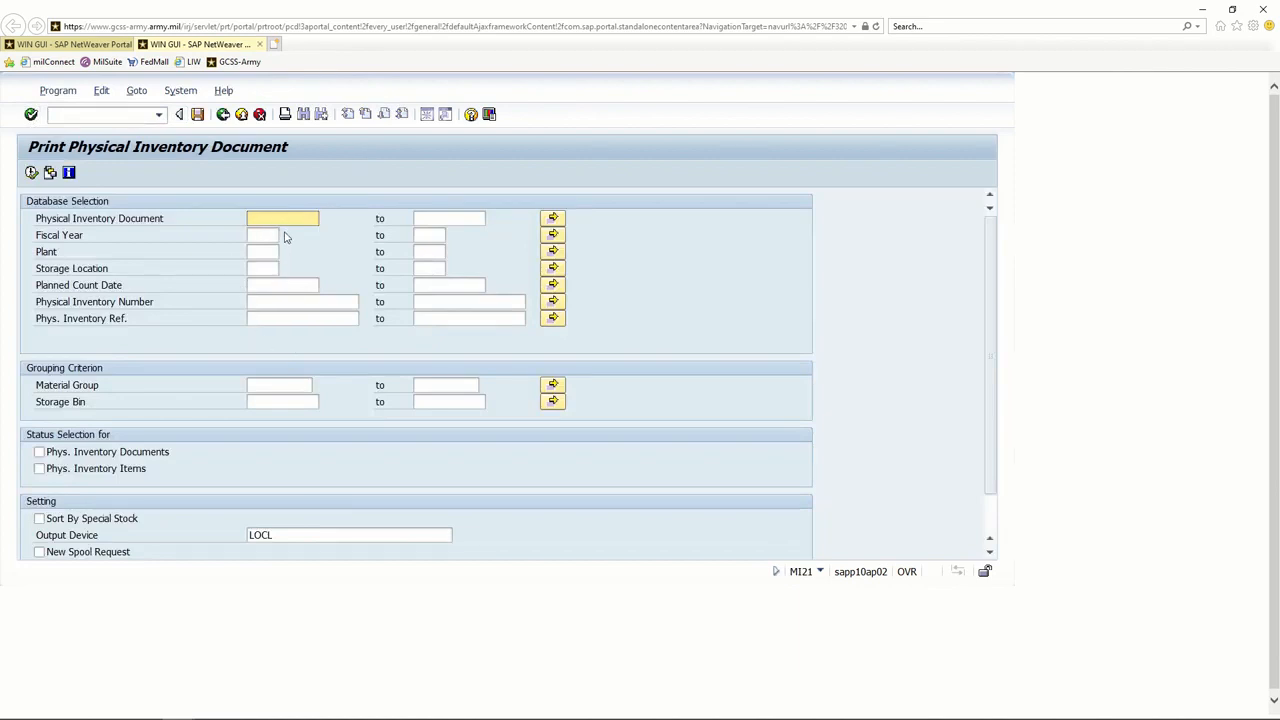
{"action": "type", "text": "1"}
Select physical inventory document 109656806 from past entries and execute to reach the Print dialog.
{"action": "left_click", "coordinate": [279, 232]}
{"action": "left_click", "coordinate": [32, 173]}
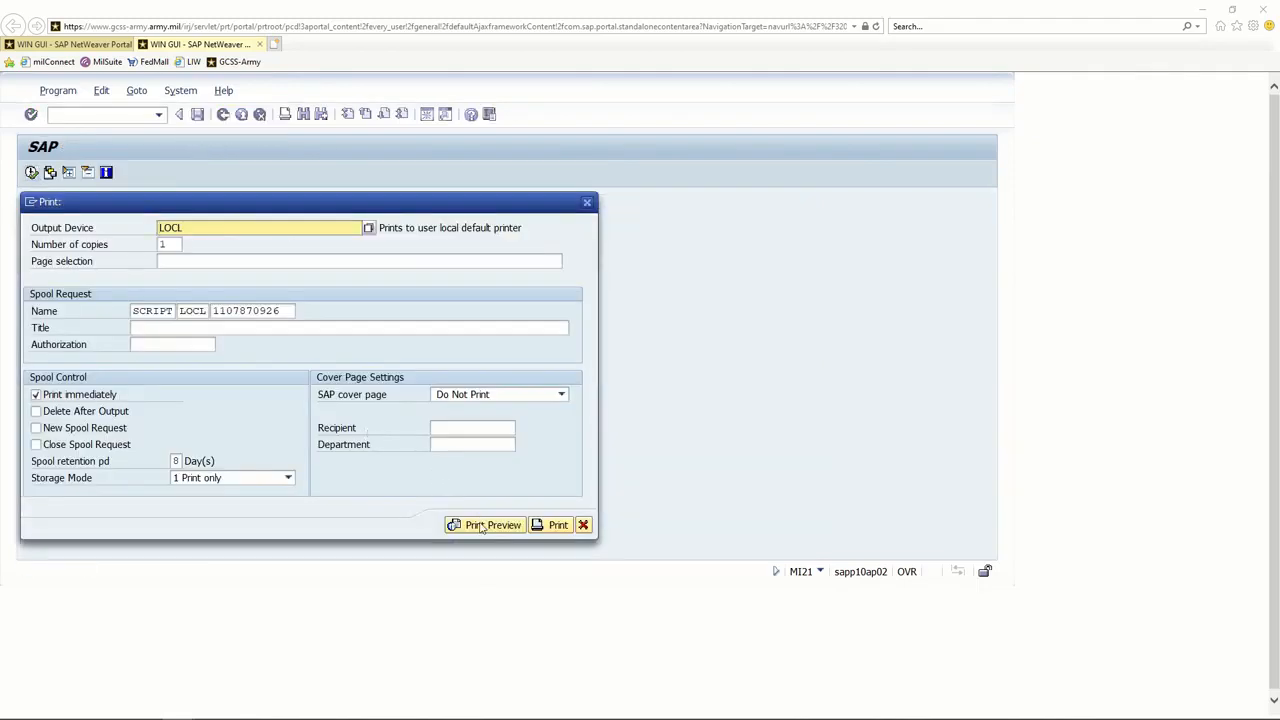
Display the print preview of document 109656806 listing not-yet-counted items and their bins.
{"action": "left_click", "coordinate": [490, 524]}
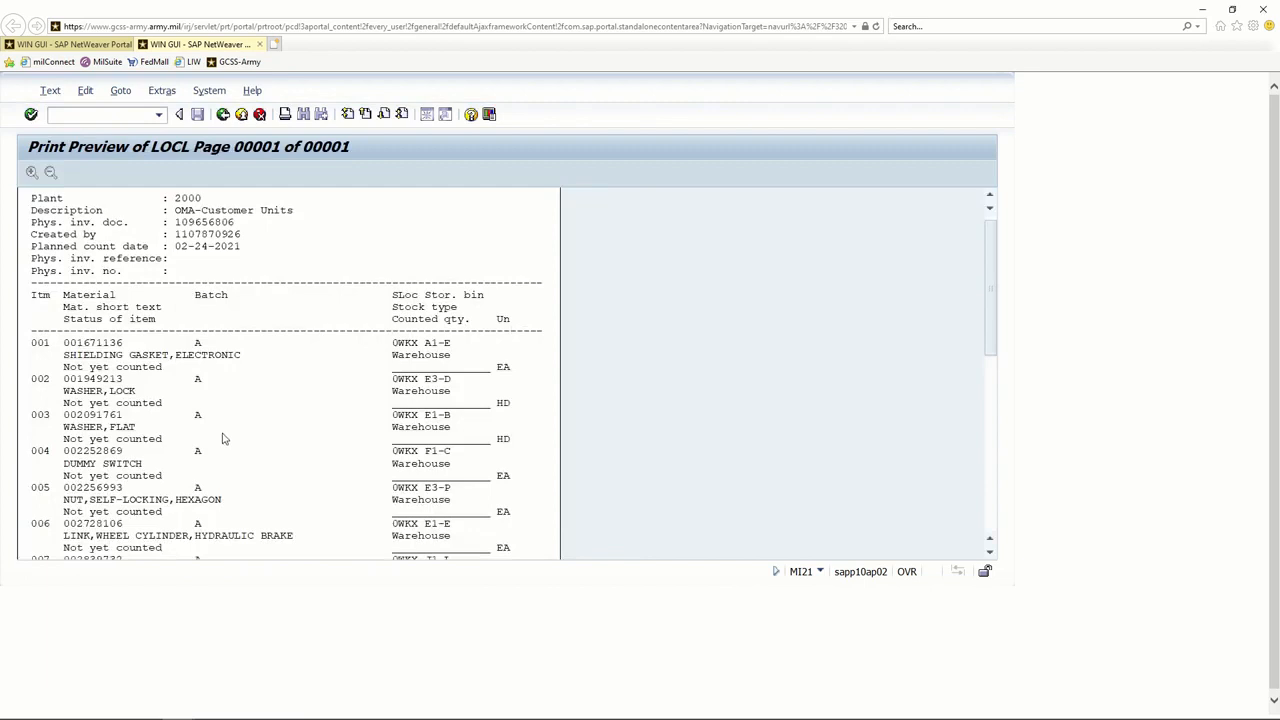
{"action": "scroll", "coordinate": [236, 456], "scroll_direction": "down", "scroll_amount": 3}
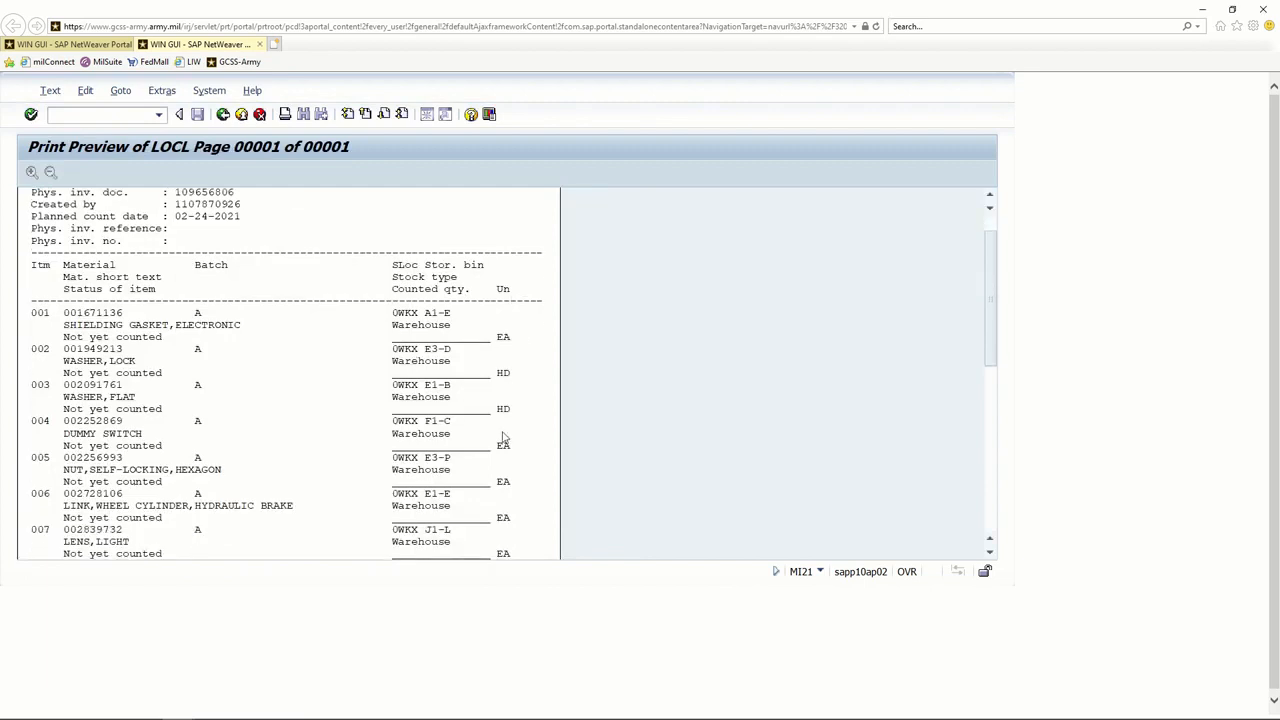
{"action": "scroll", "coordinate": [505, 457], "scroll_direction": "down", "scroll_amount": 3}
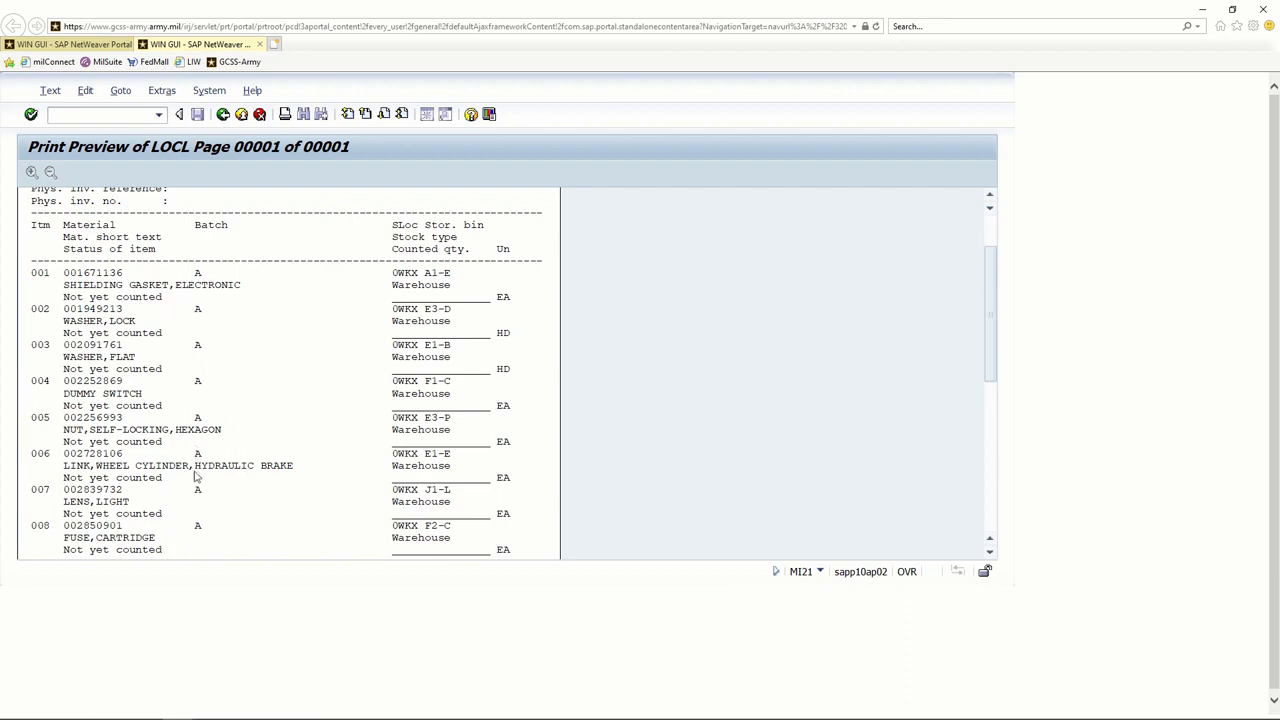
{"action": "scroll", "coordinate": [233, 453], "scroll_direction": "down", "scroll_amount": 3}
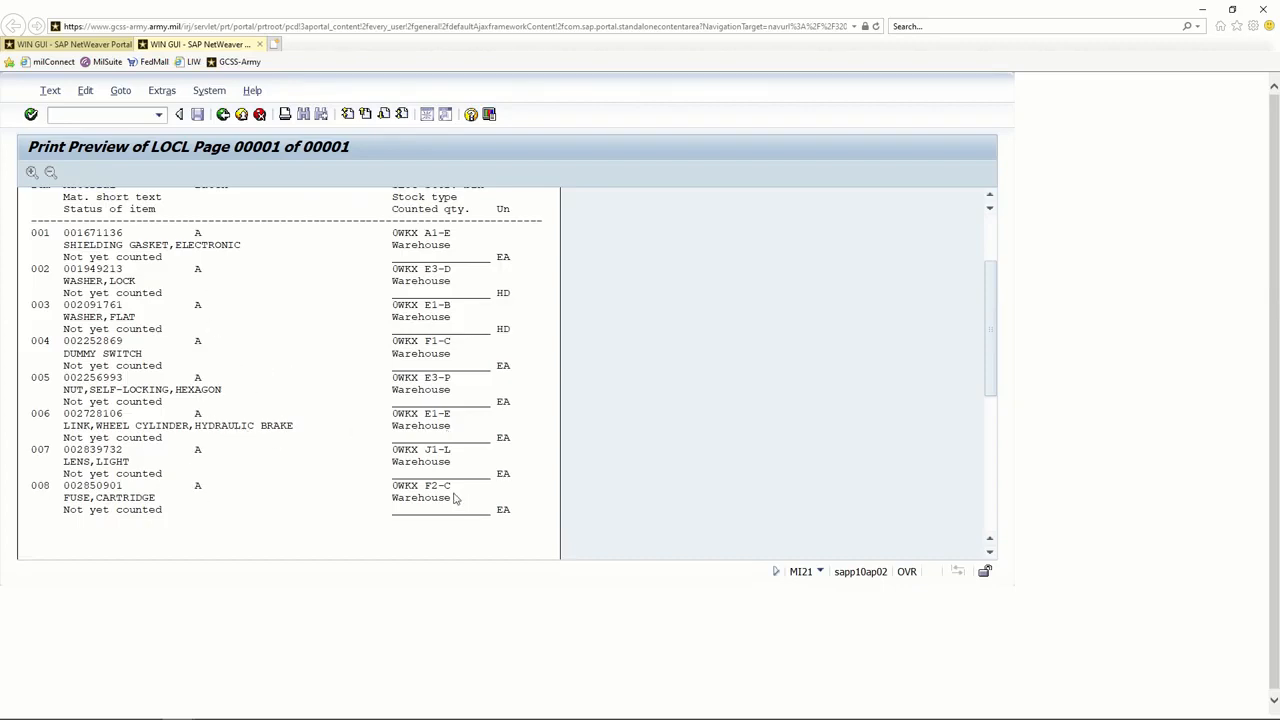
{"action": "scroll", "coordinate": [459, 452], "scroll_direction": "up", "scroll_amount": 2}
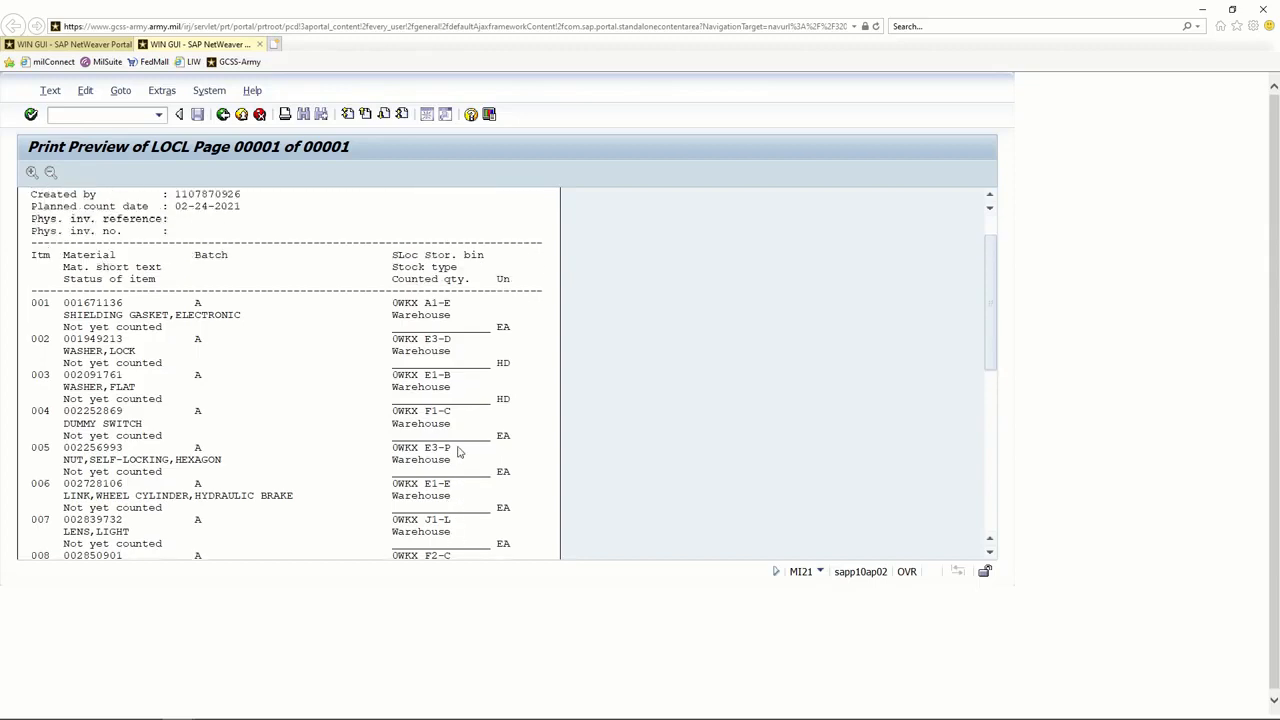
{"action": "scroll", "coordinate": [484, 431], "scroll_direction": "up", "scroll_amount": 2}
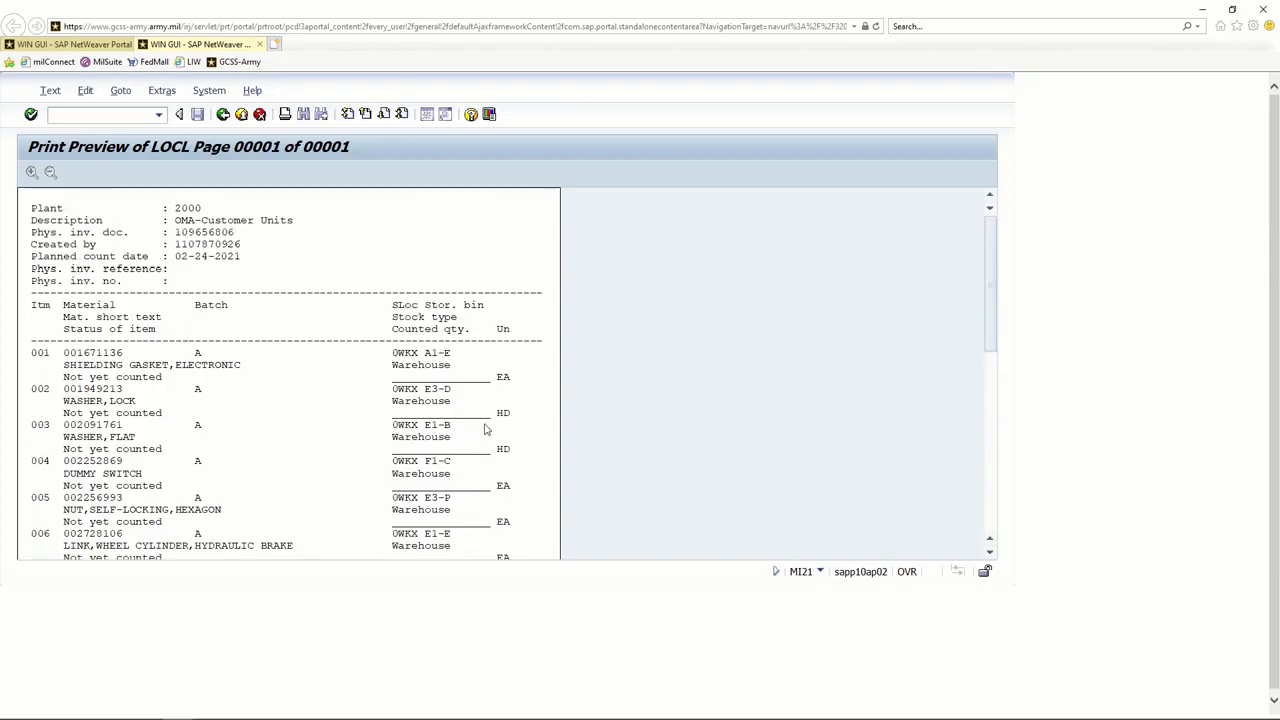
Return to the selection screen, clear the document number and enter plant 2000, storage location 0WKX.
{"action": "left_click", "coordinate": [222, 114]}
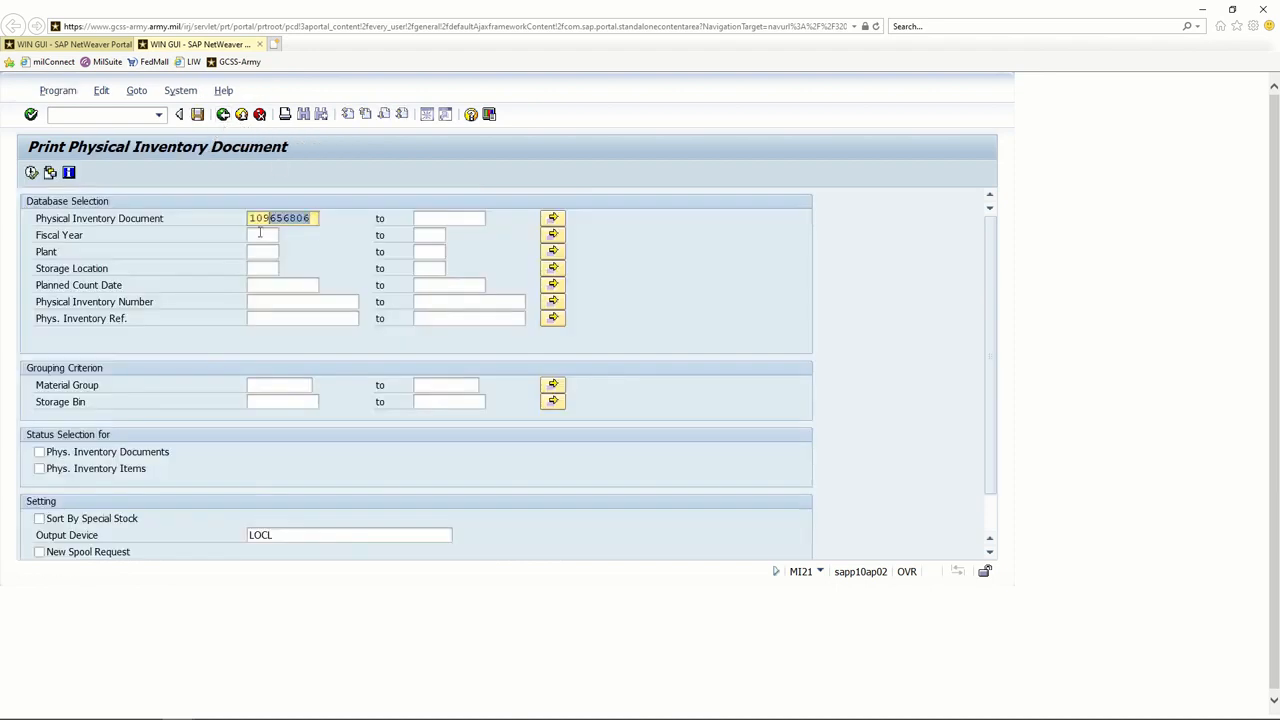
{"action": "key", "text": "BackSpace"}
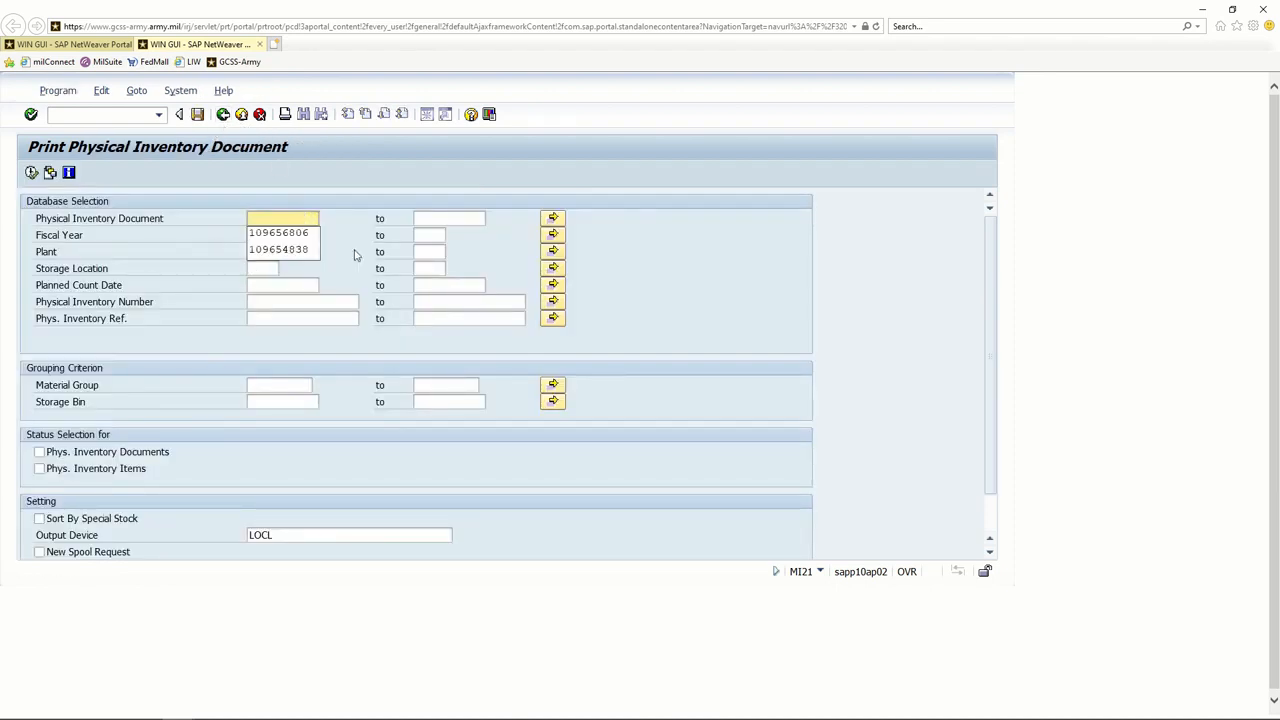
{"action": "key", "text": "Escape"}
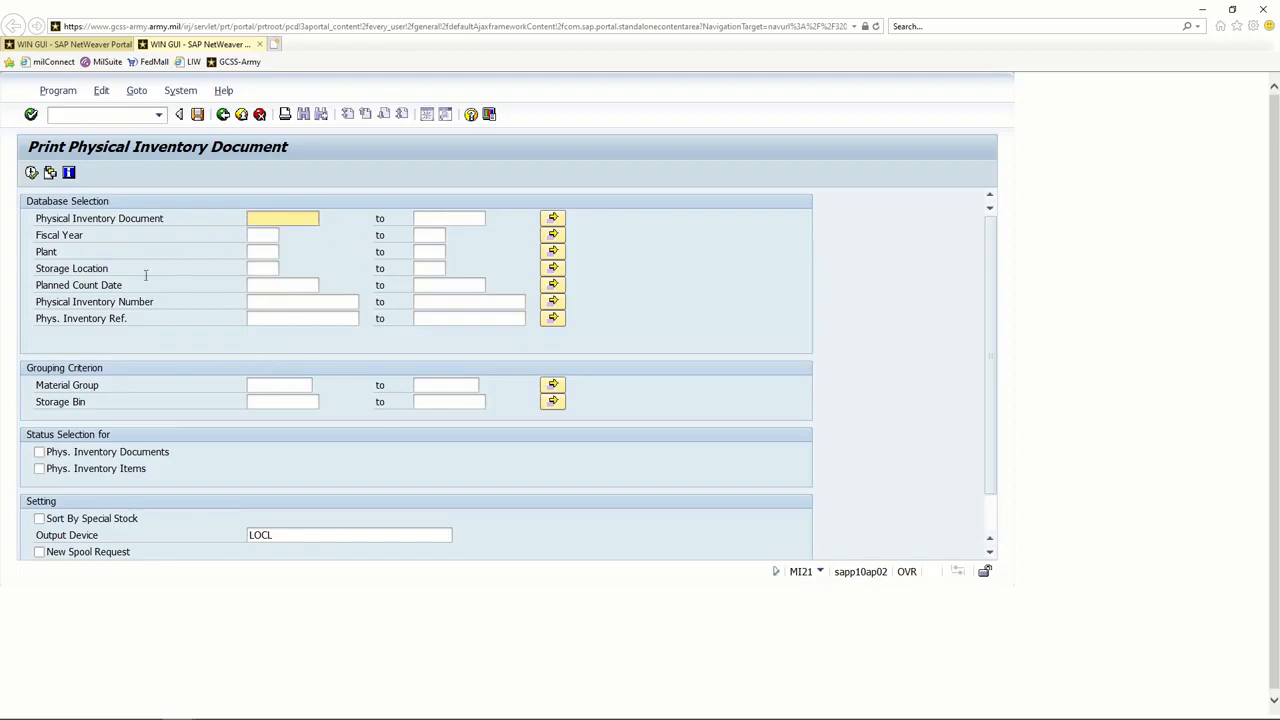
{"action": "left_click", "coordinate": [250, 250]}
{"action": "type", "text": "2000"}
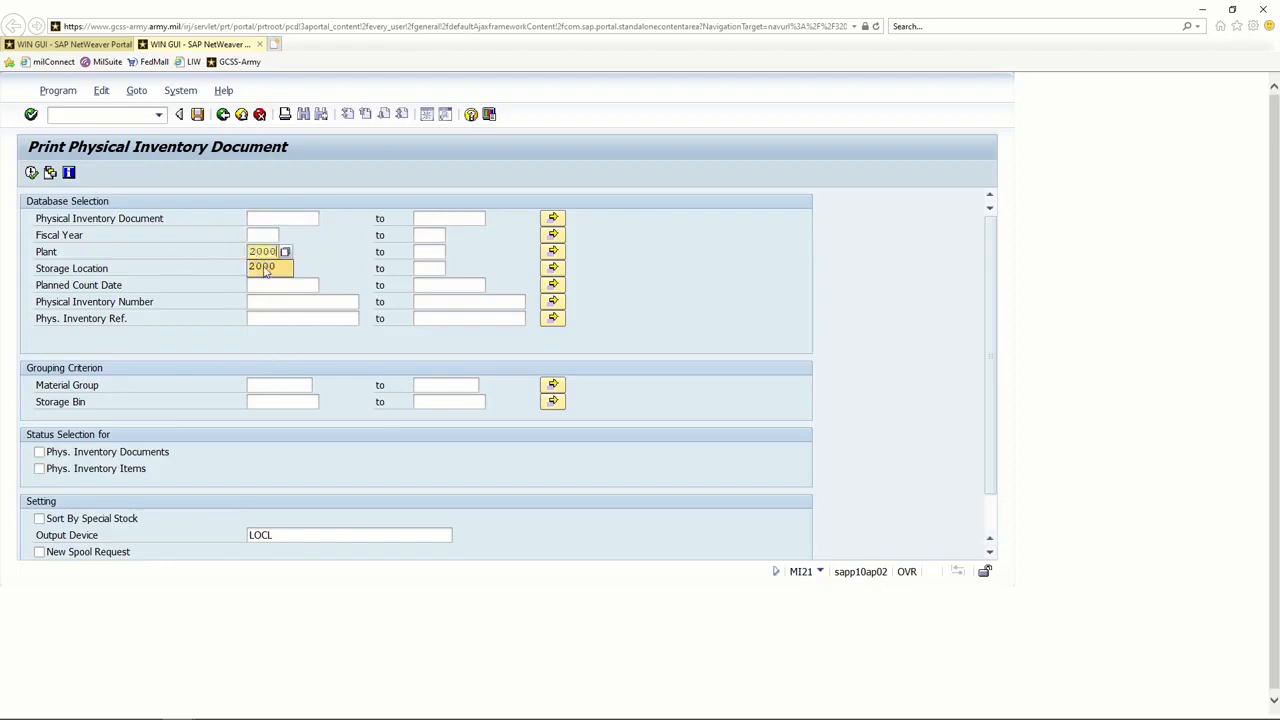
{"action": "key", "text": "Tab"}
{"action": "type", "text": "0"}
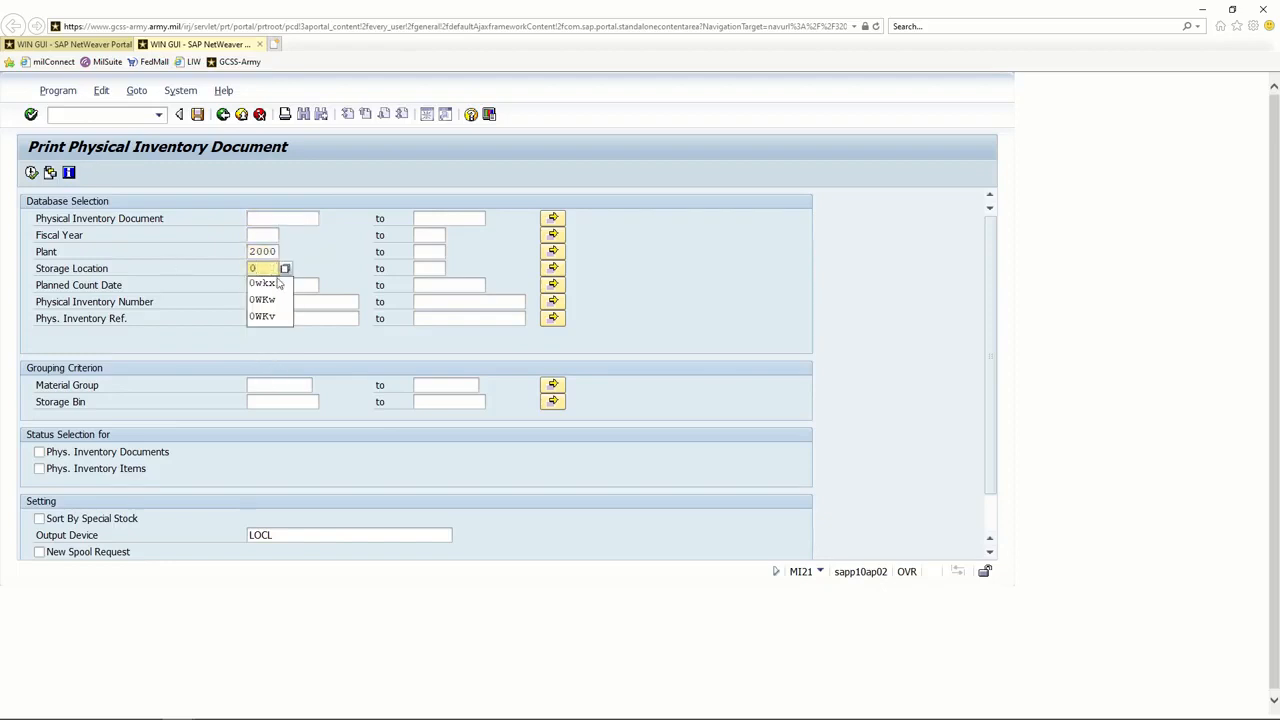
{"action": "left_click", "coordinate": [268, 284]}
Restrict Phys. Inventory Items status to Not yet counted only, then confirm and execute.
{"action": "left_click", "coordinate": [98, 469]}
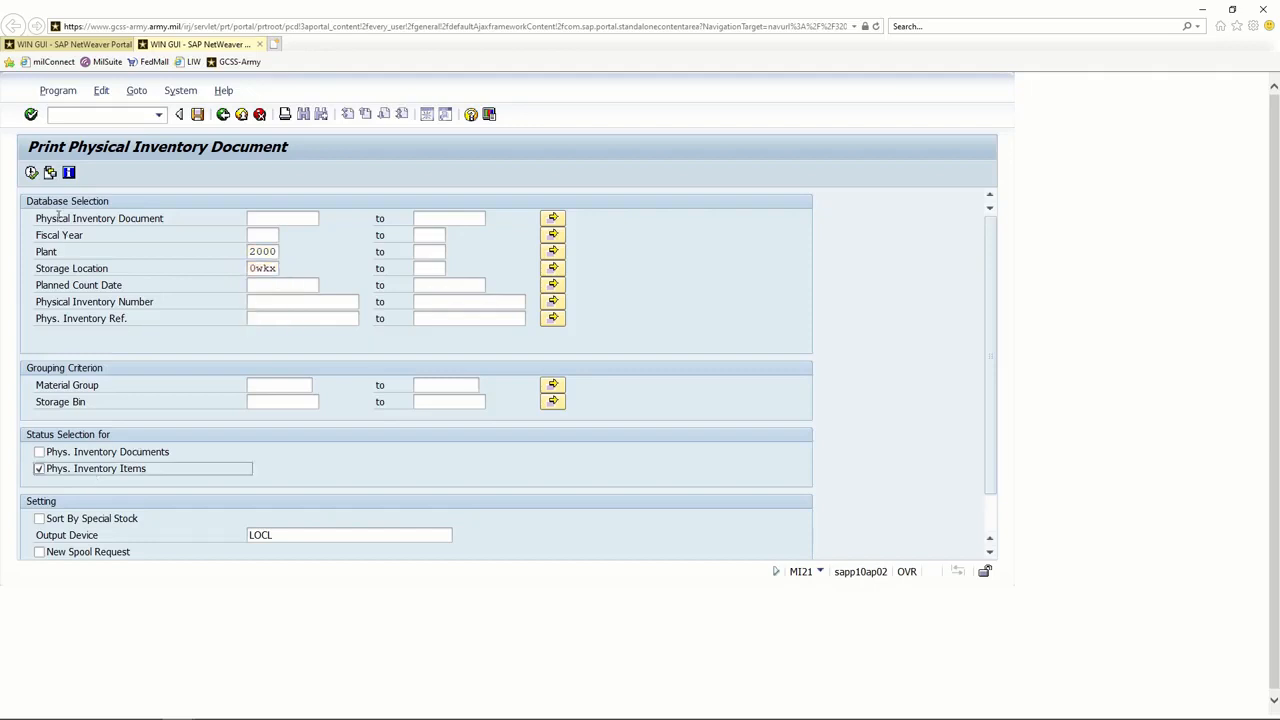
{"action": "key", "text": "F8"}
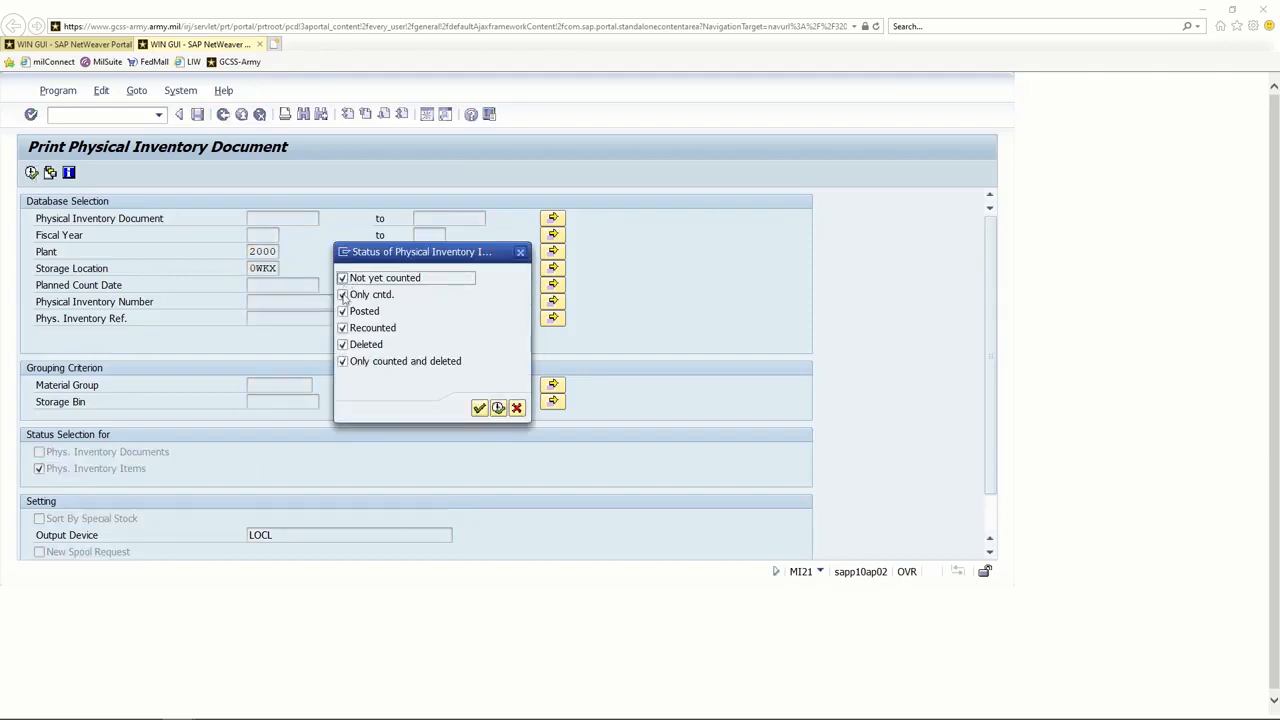
{"action": "left_click", "coordinate": [343, 295]}
{"action": "left_click", "coordinate": [343, 344]}
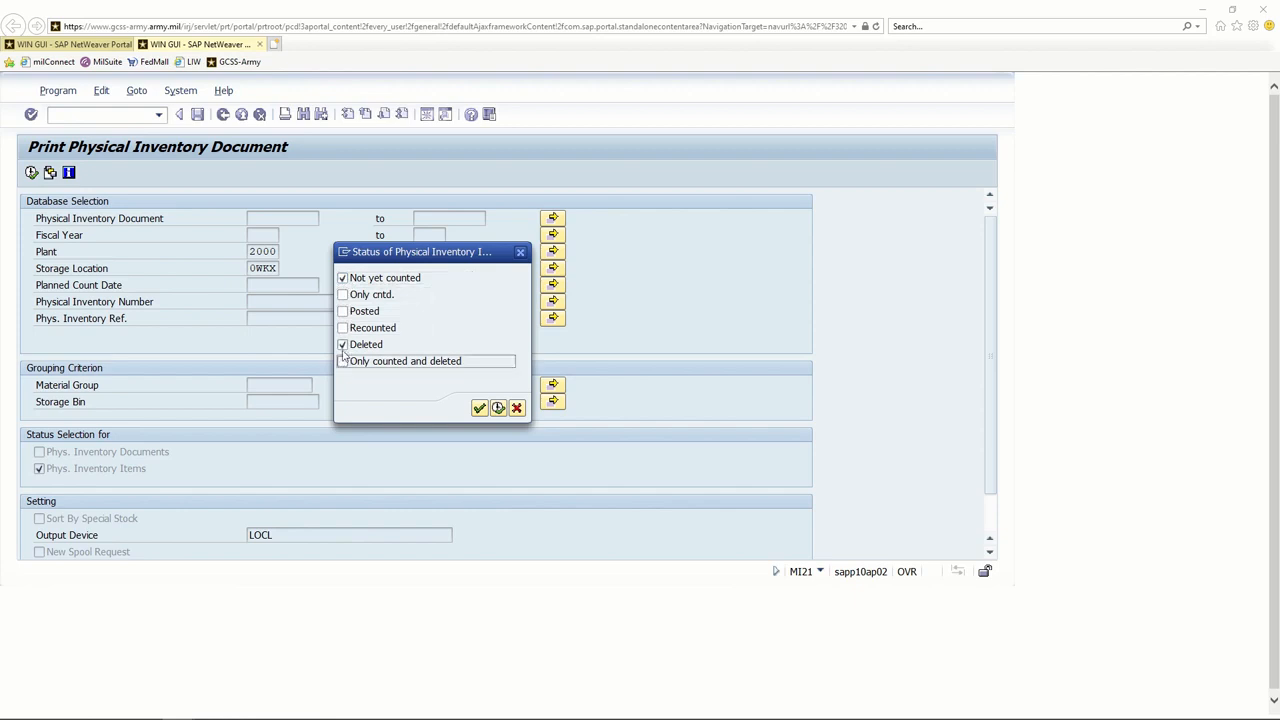
{"action": "left_click", "coordinate": [498, 408]}
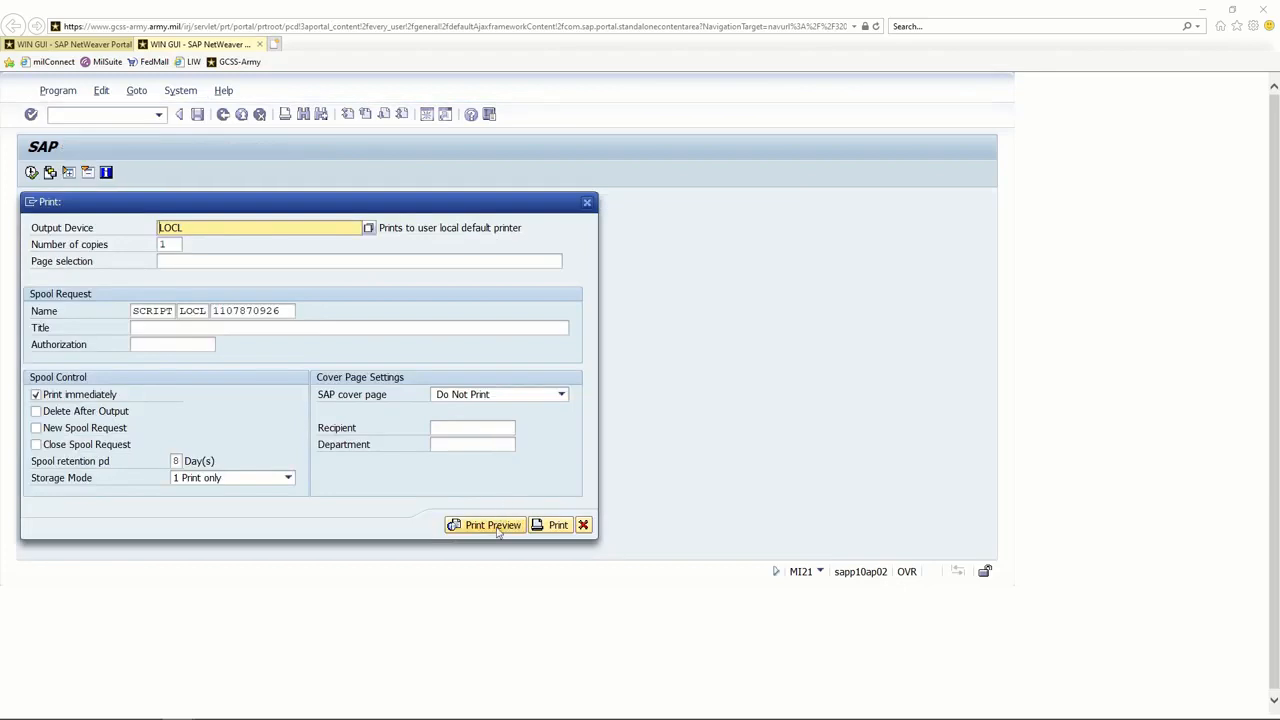
Display the print preview of plant 2000, 0WKX not-yet-counted items with their storage bins.
{"action": "left_click", "coordinate": [492, 525]}
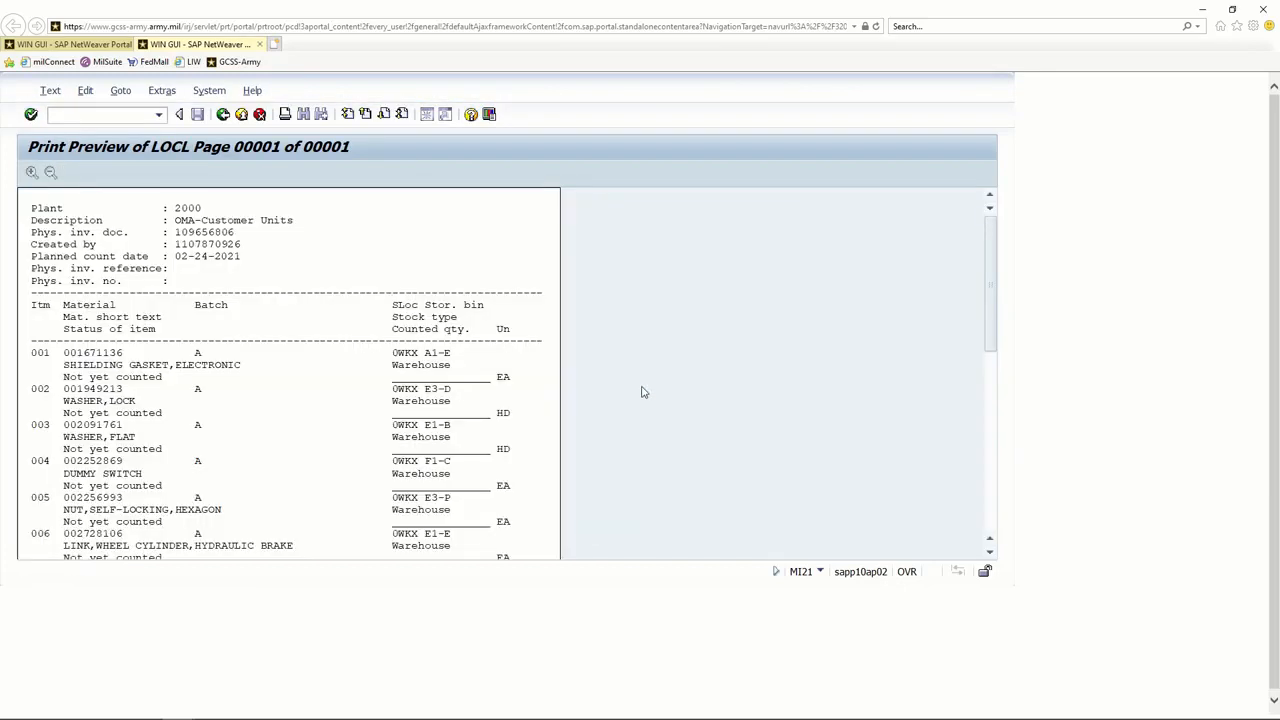
{"action": "scroll", "coordinate": [598, 346], "scroll_direction": "down", "scroll_amount": 3}
{"action": "scroll", "coordinate": [598, 346], "scroll_direction": "up", "scroll_amount": 3}
{"action": "scroll", "coordinate": [536, 271], "scroll_direction": "down", "scroll_amount": 3}
{"action": "scroll", "coordinate": [536, 271], "scroll_direction": "down", "scroll_amount": 3}
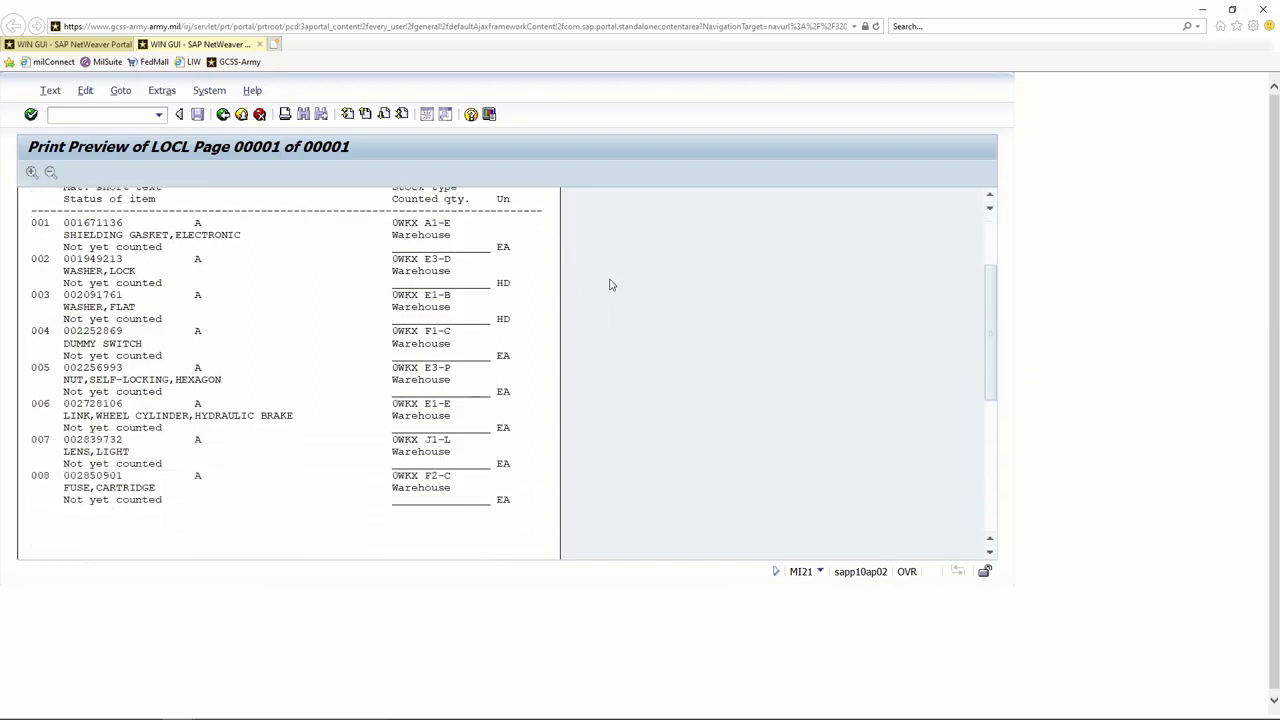